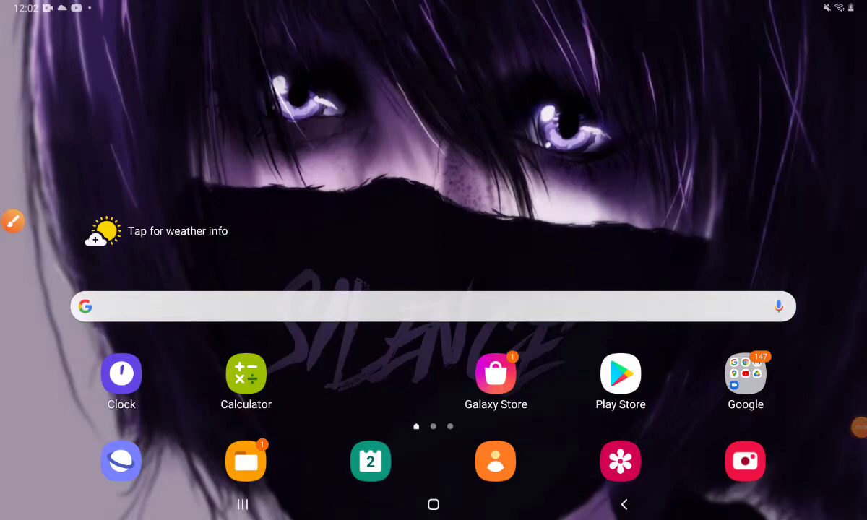
# Open the app drawer and move to its first page of apps
pyautogui.moveTo(434, 405); pyautogui.dragTo(434, 188)
pyautogui.moveTo(289, 325); pyautogui.dragTo(578, 325)
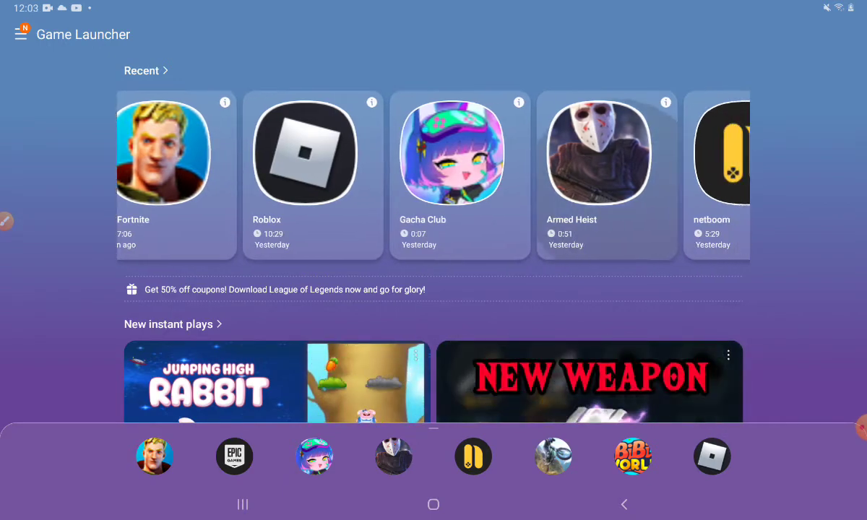
pyautogui.hscroll(3, 433, 174)
pyautogui.hscroll(3, 434, 174)
pyautogui.hscroll(-3, 433, 173)
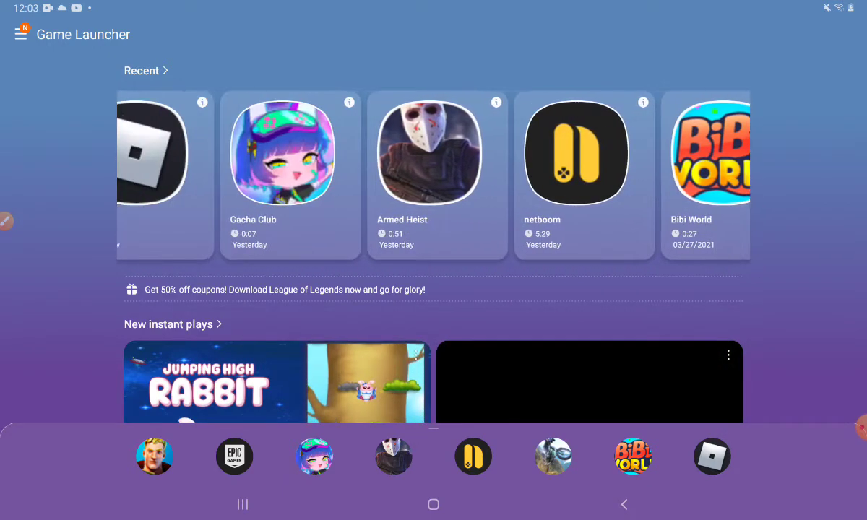
pyautogui.hscroll(2, 434, 173)
pyautogui.hscroll(-4, 433, 173)
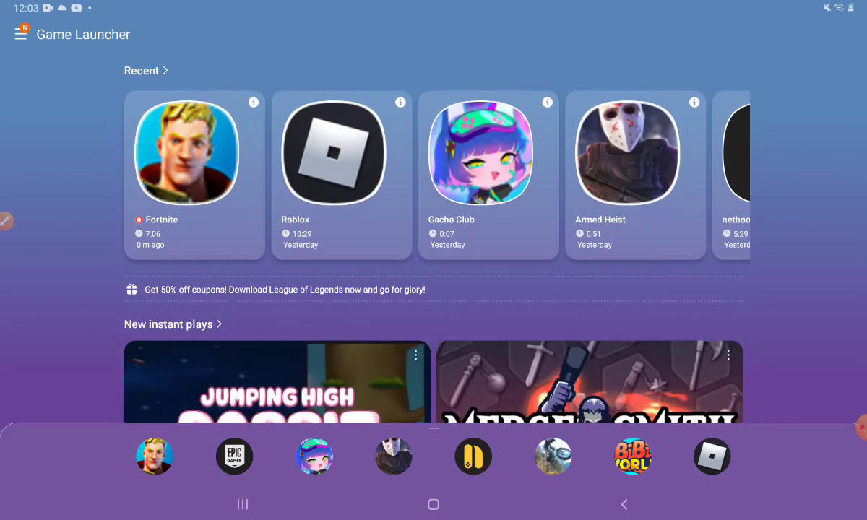
pyautogui.hscroll(3, 433, 173)
# Launch Netboom from the Game Launcher's recent games row
pyautogui.click(404, 174)
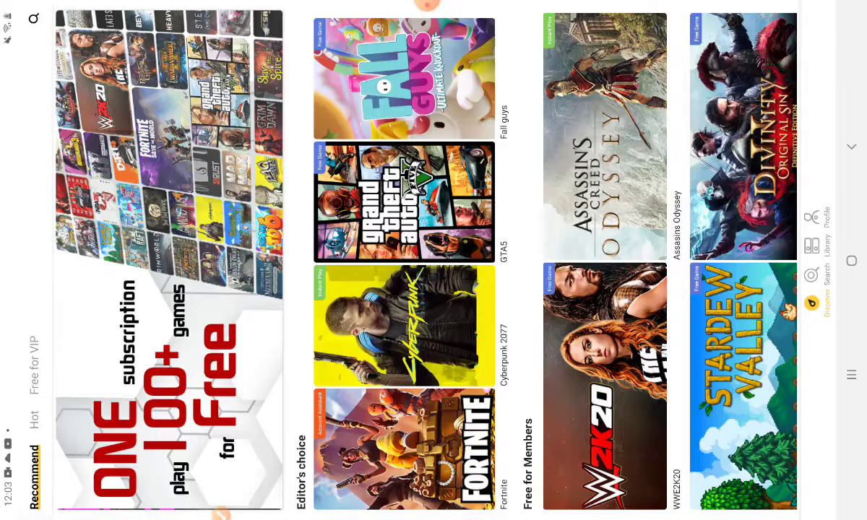
# Open the Fall Guys tile under Editor's choice in Netboom
pyautogui.click(405, 78)
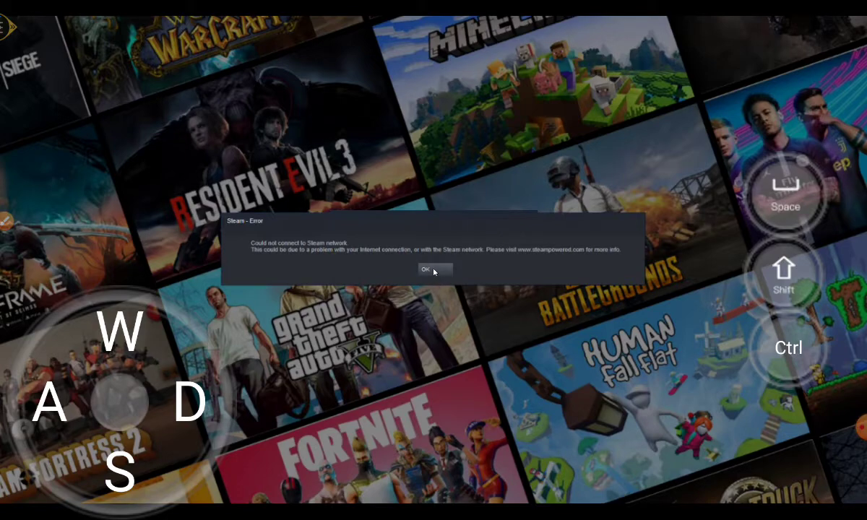
# Dismiss the 'could not connect to the Steam network' error with OK
pyautogui.click(433, 272)
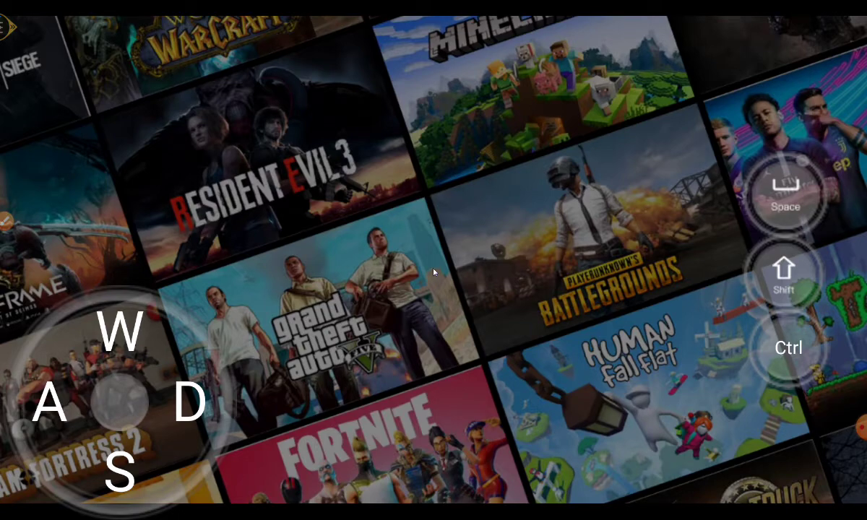
# Shut down the cloud session from the Settings panel and confirm logging out
pyautogui.press('Escape')
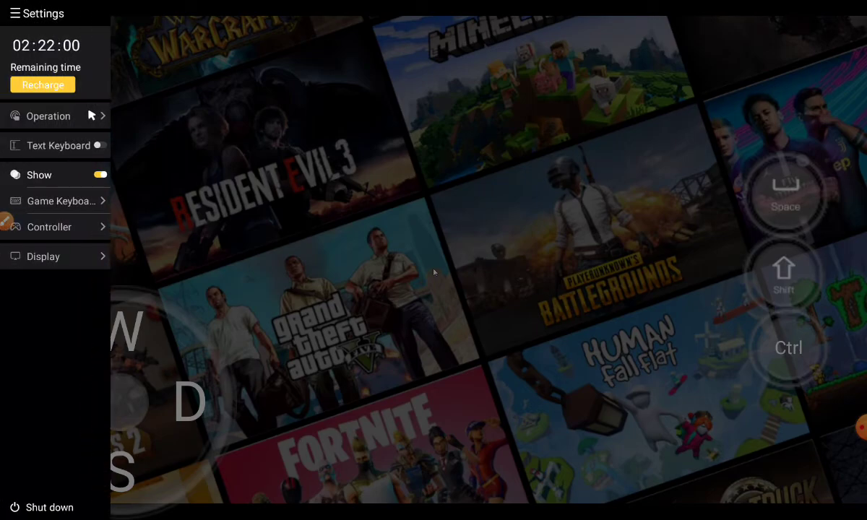
pyautogui.press('Escape')
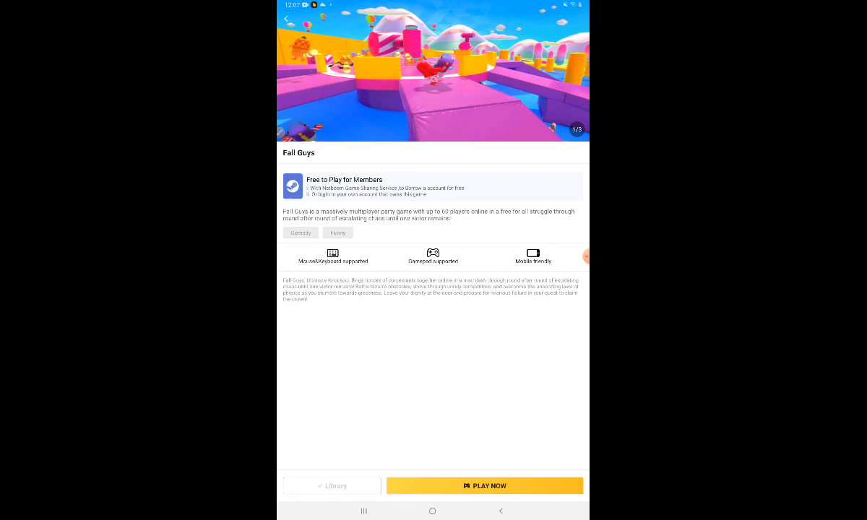
pyautogui.click(585, 256)
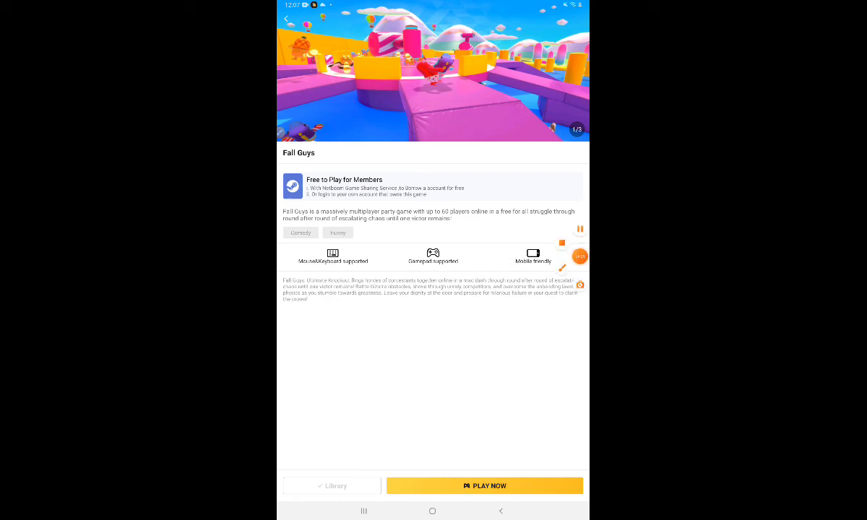
pyautogui.click(579, 256)
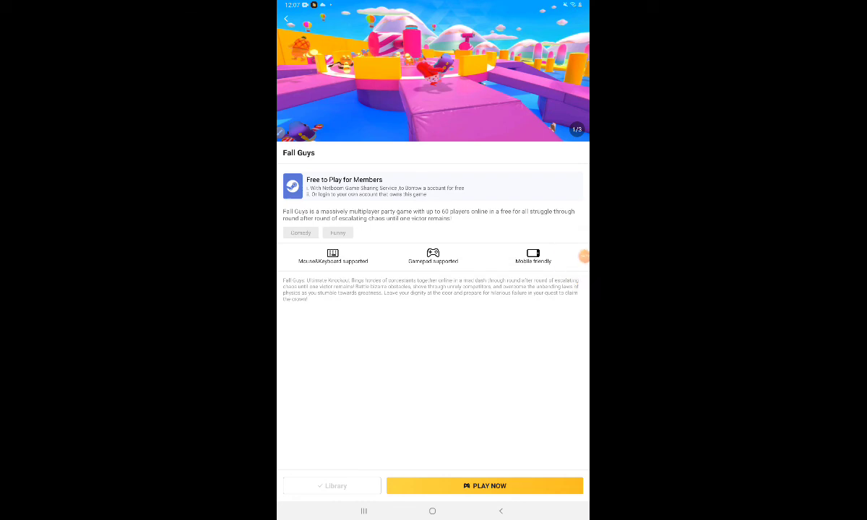
pyautogui.click(585, 256)
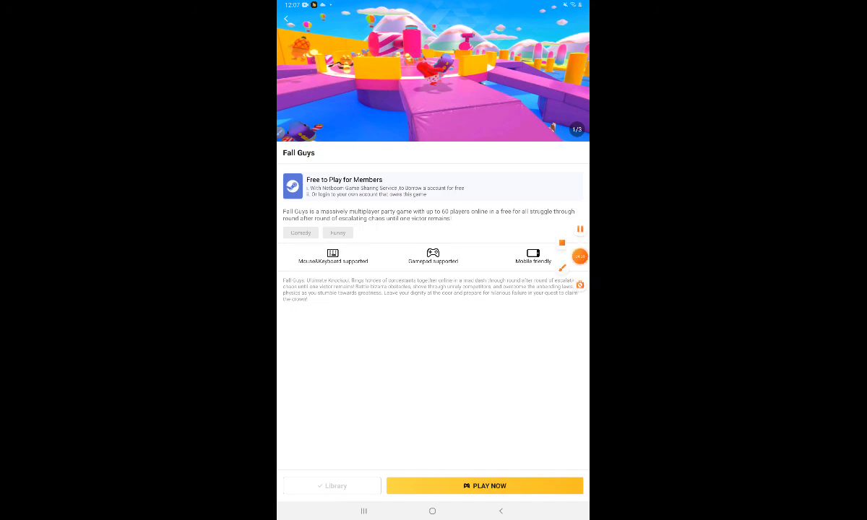